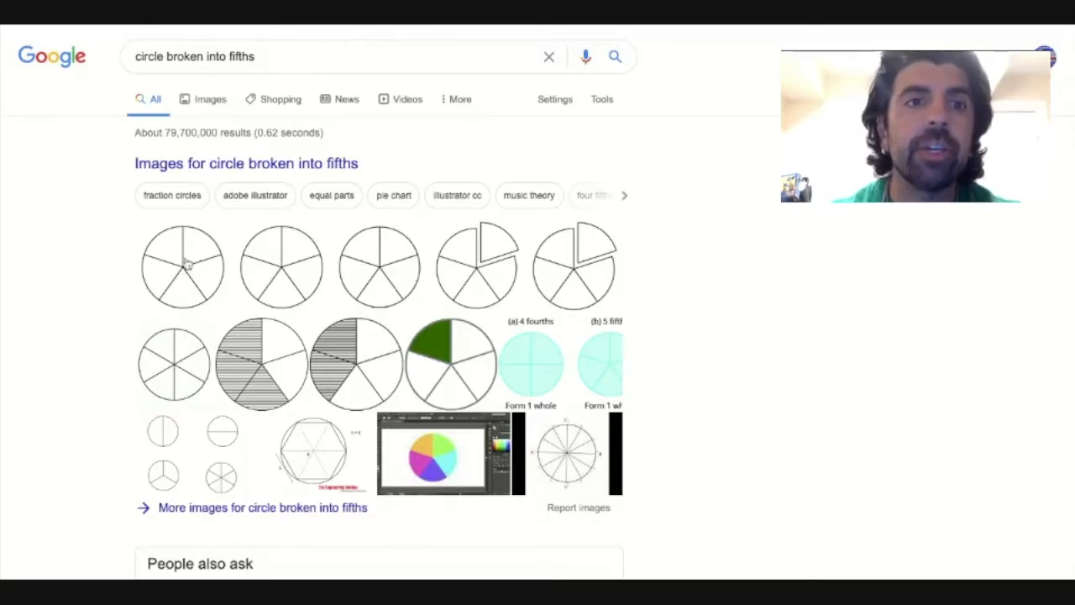
Step: Open the first image of a circle divided into fifths from the search results
left_click(186, 263)
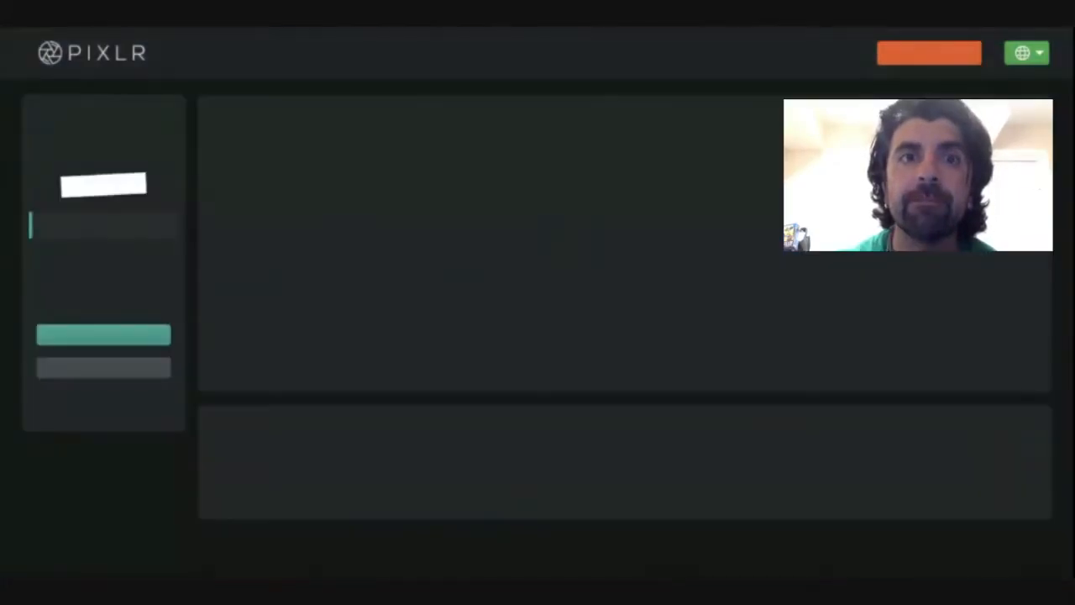
Step: Switch to Pixlr E and create a new blank image with the Web 720p preset, 1280 x 720 px
left_click(94, 260)
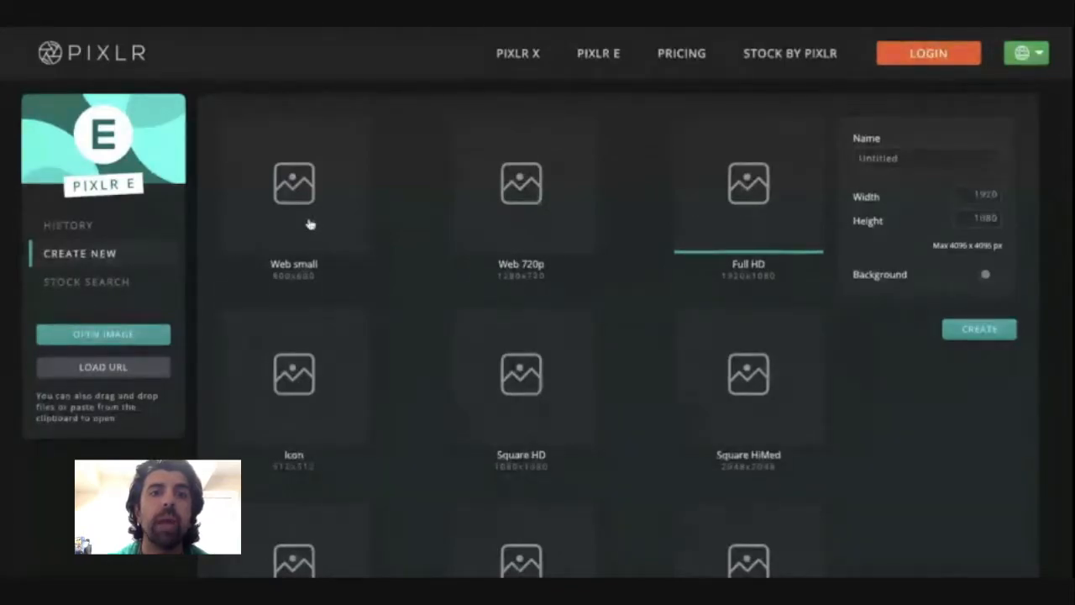
left_click(294, 193)
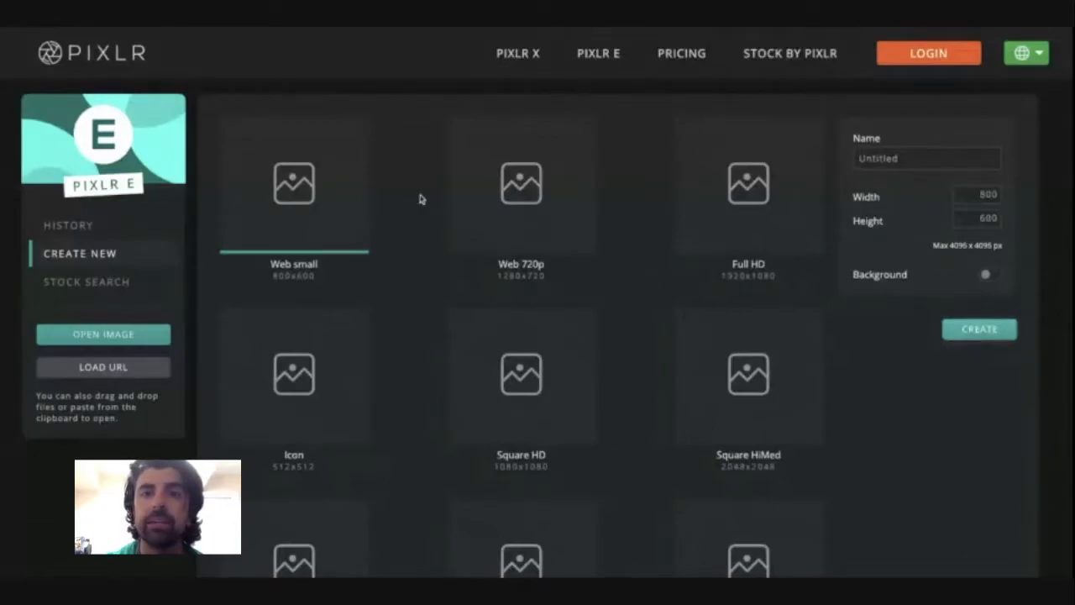
left_click(515, 213)
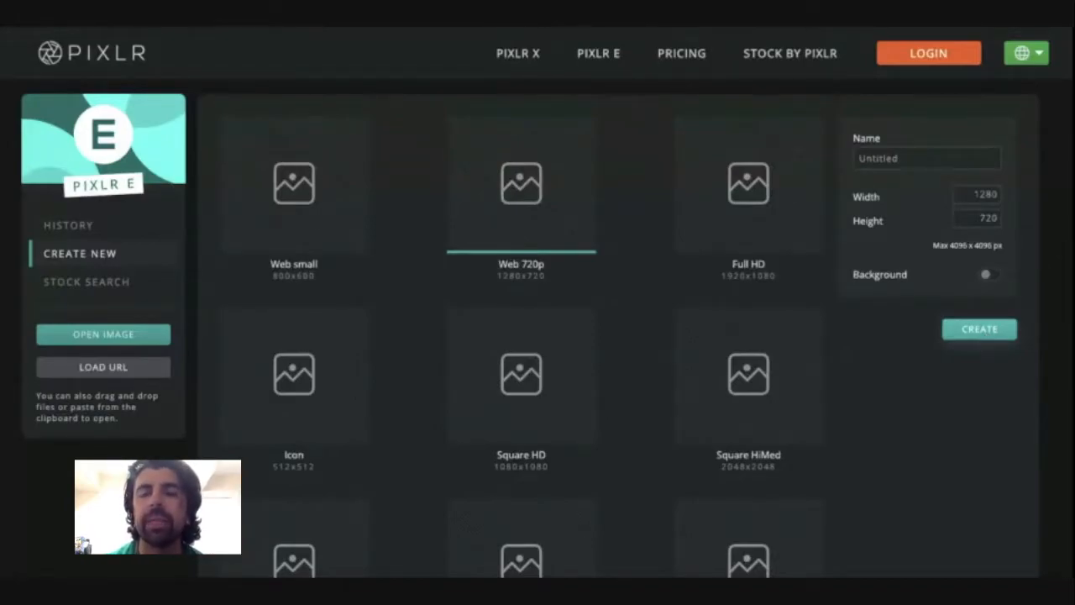
left_click(990, 330)
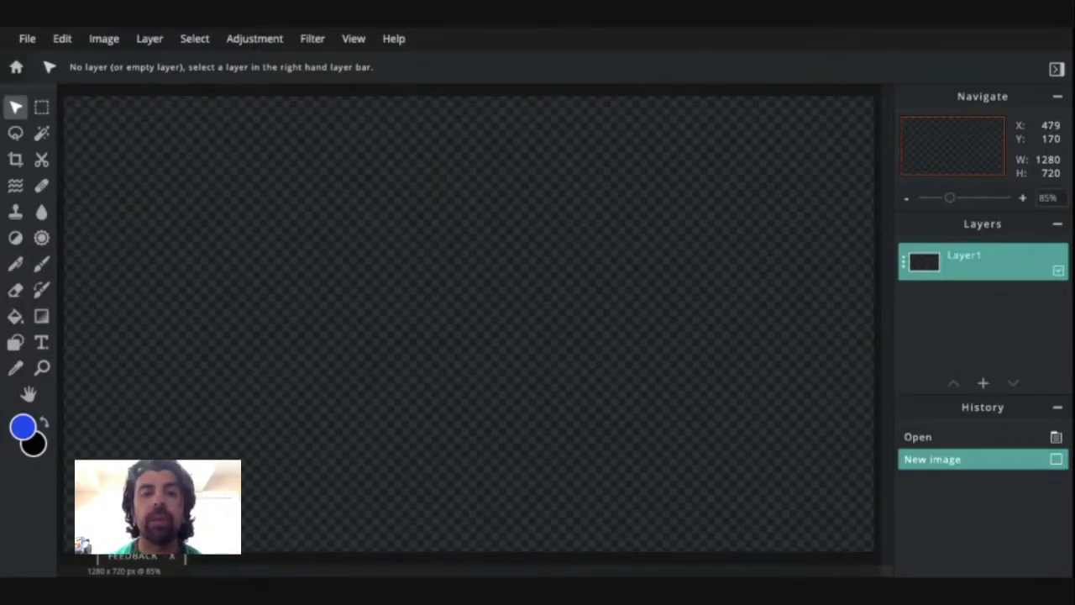
Step: Paste the circle image onto the canvas and scale it down to about 632 x 691 px, positioned near the middle of the canvas
left_click(382, 245)
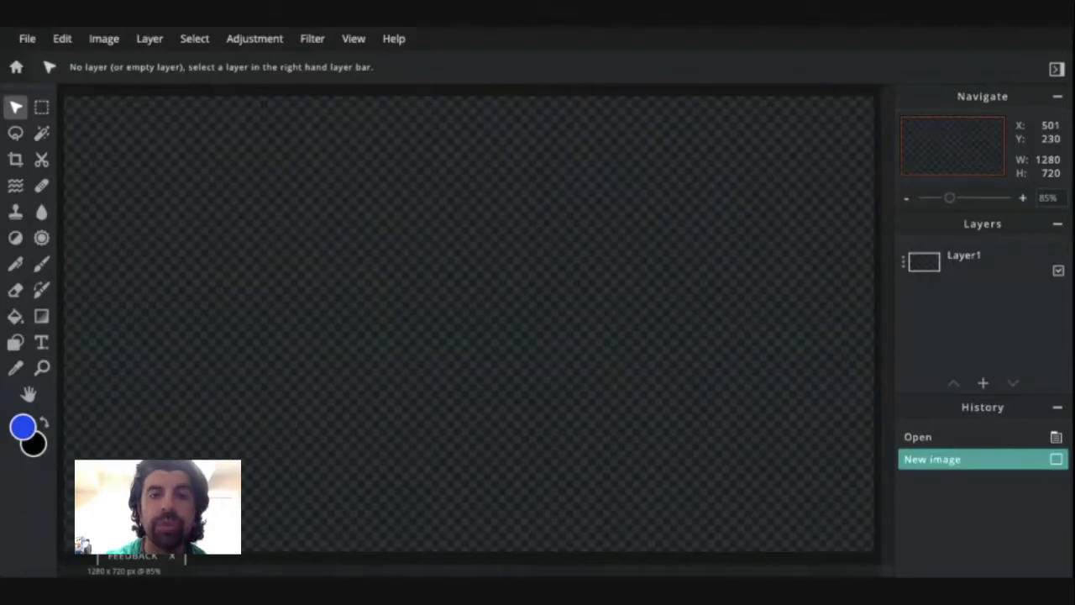
key("ctrl+v")
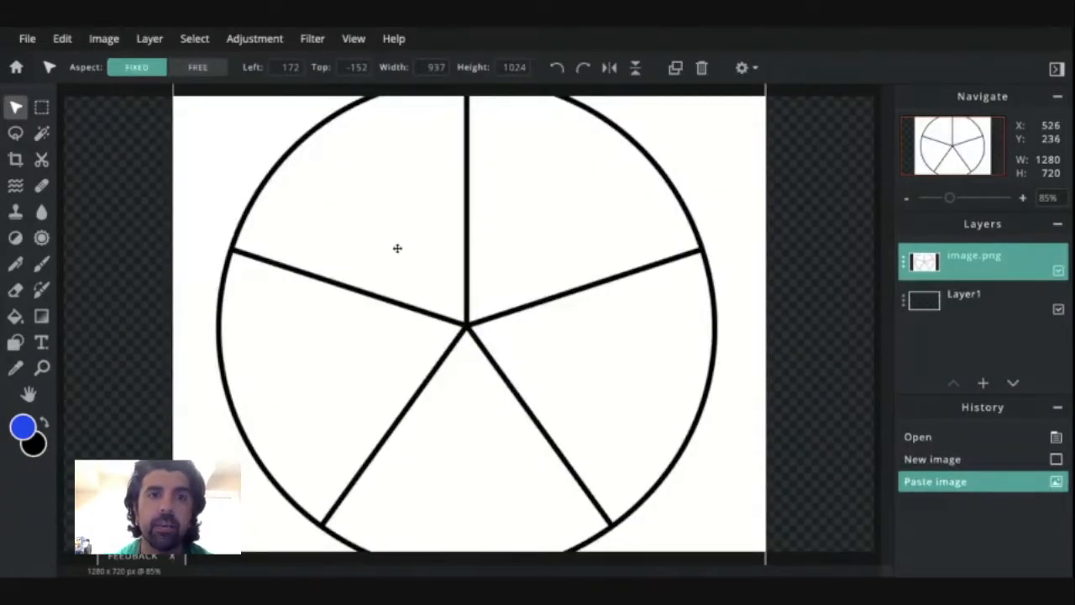
scroll(396, 247, "down", 3)
scroll(395, 250, "up", 4)
scroll(394, 252, "down", 3)
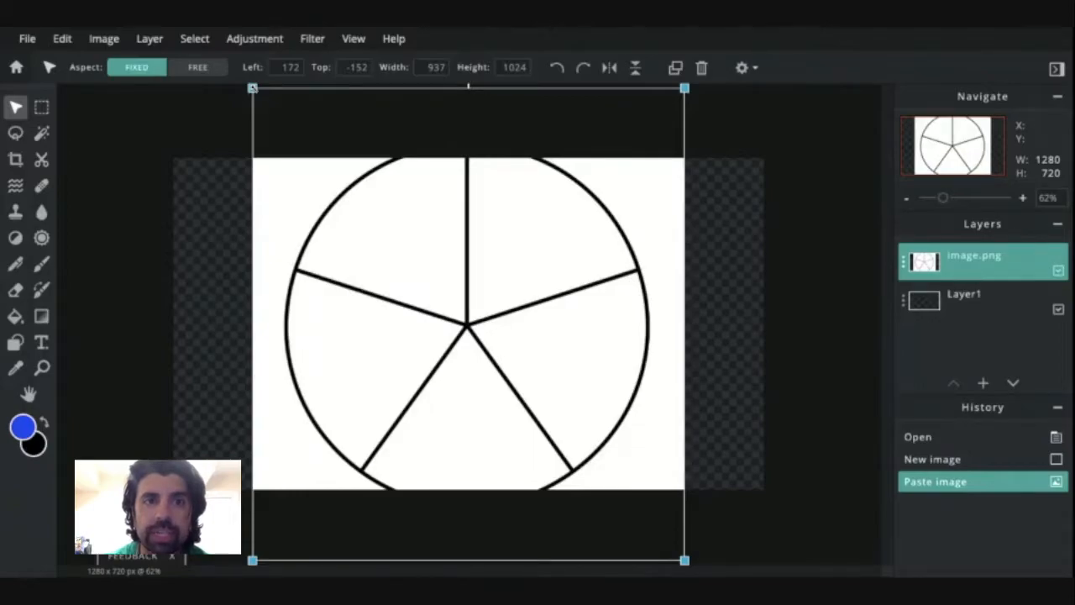
mouse_move(252, 88)
left_mouse_down()
mouse_move(418, 268)
mouse_move(370, 229)
mouse_move(351, 191)
left_mouse_up()
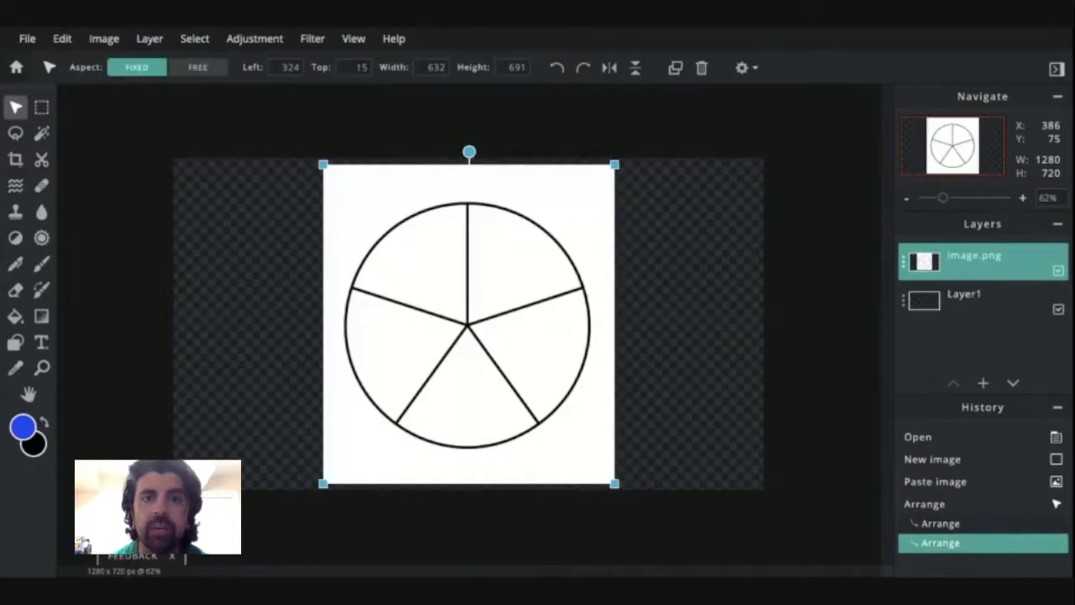
left_click_drag(400, 254, 400, 254)
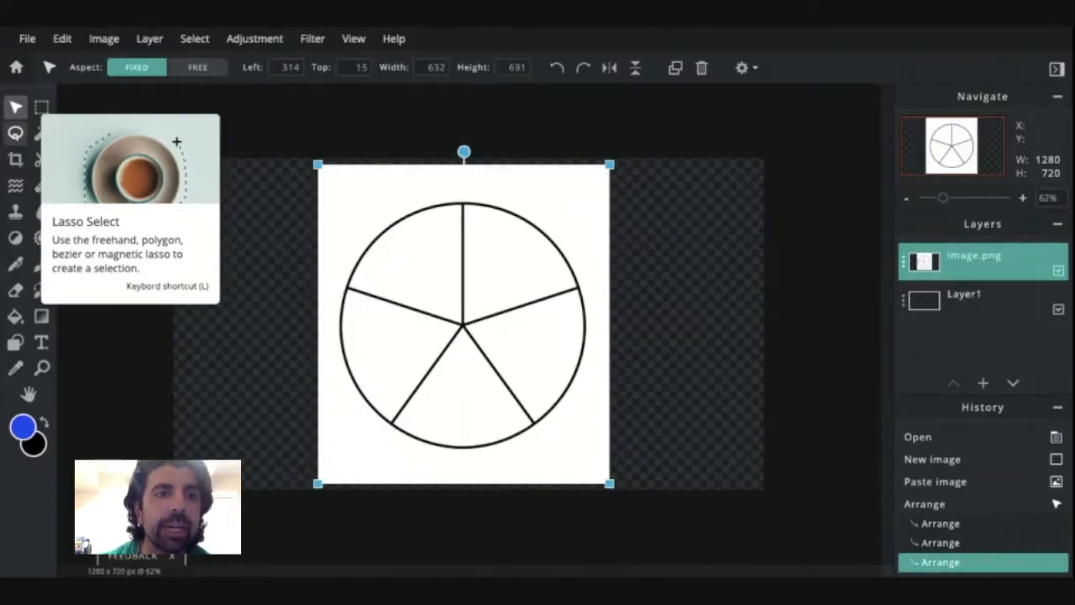
Step: Select most of the circle's upper-left fifth with a polygon lasso, from the centre up the vertical line, along the arc and back
left_click(15, 133)
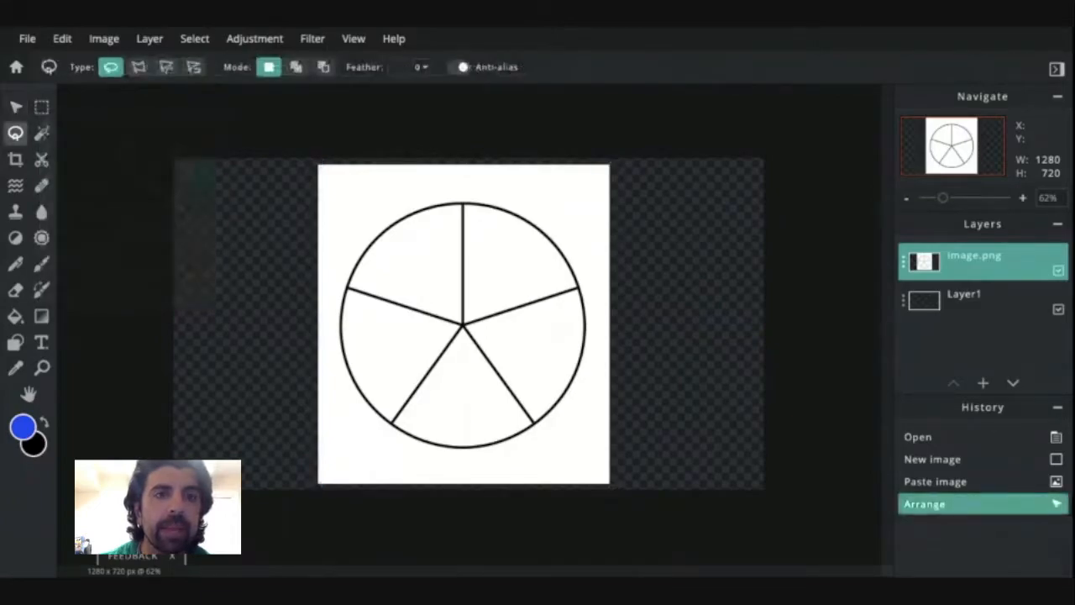
left_click(138, 69)
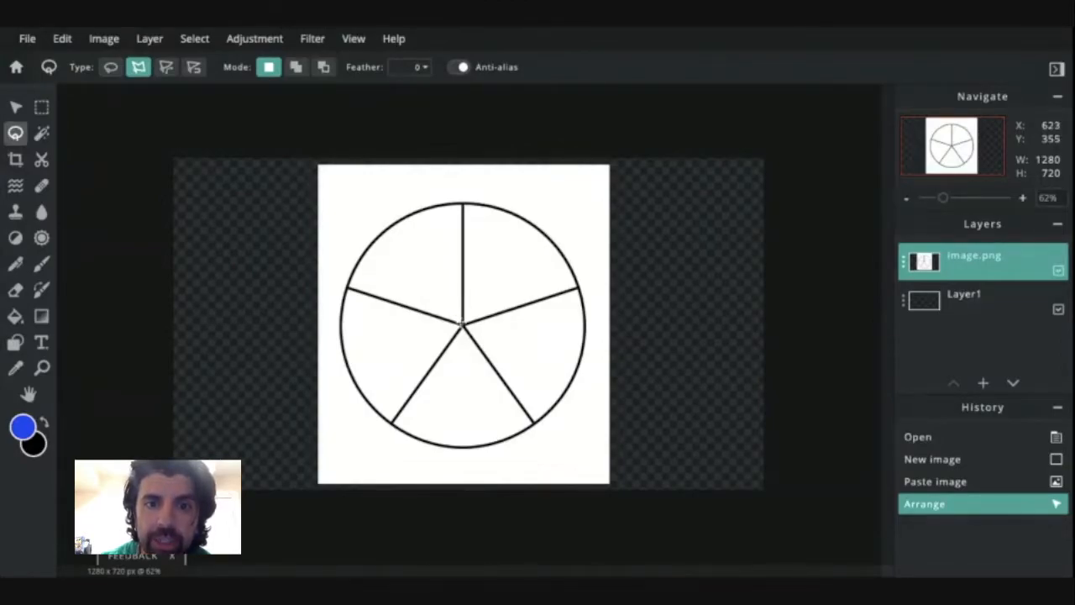
left_click(461, 322)
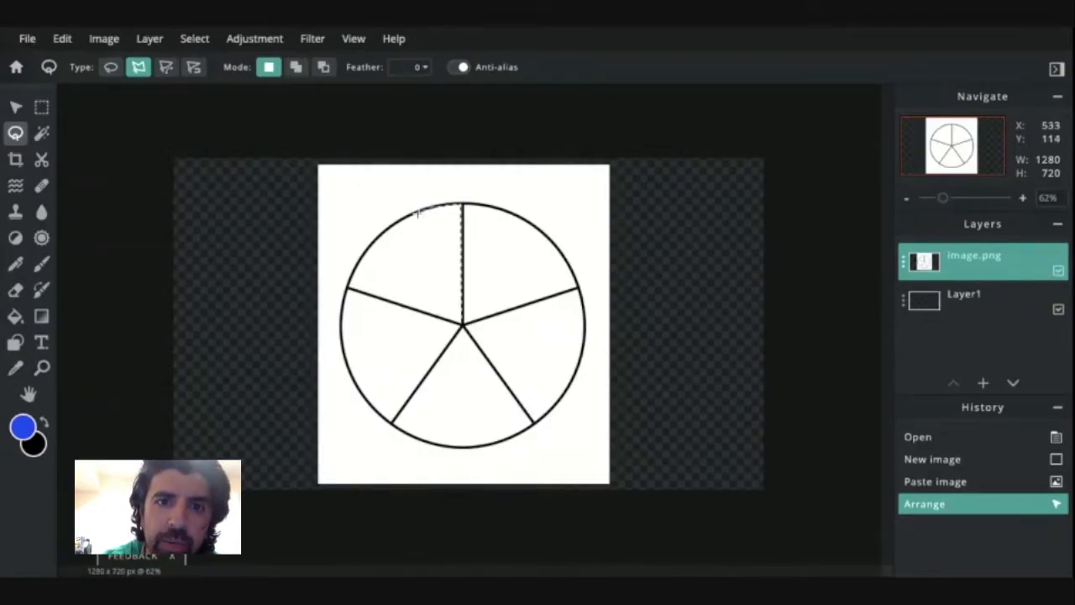
left_click(409, 217)
left_click(392, 226)
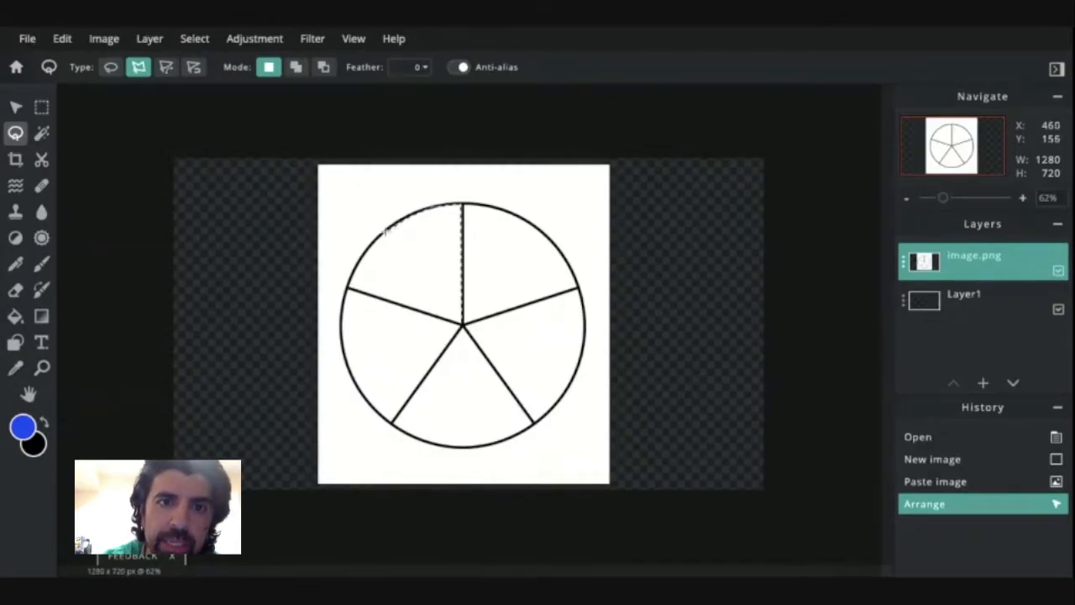
left_click(380, 235)
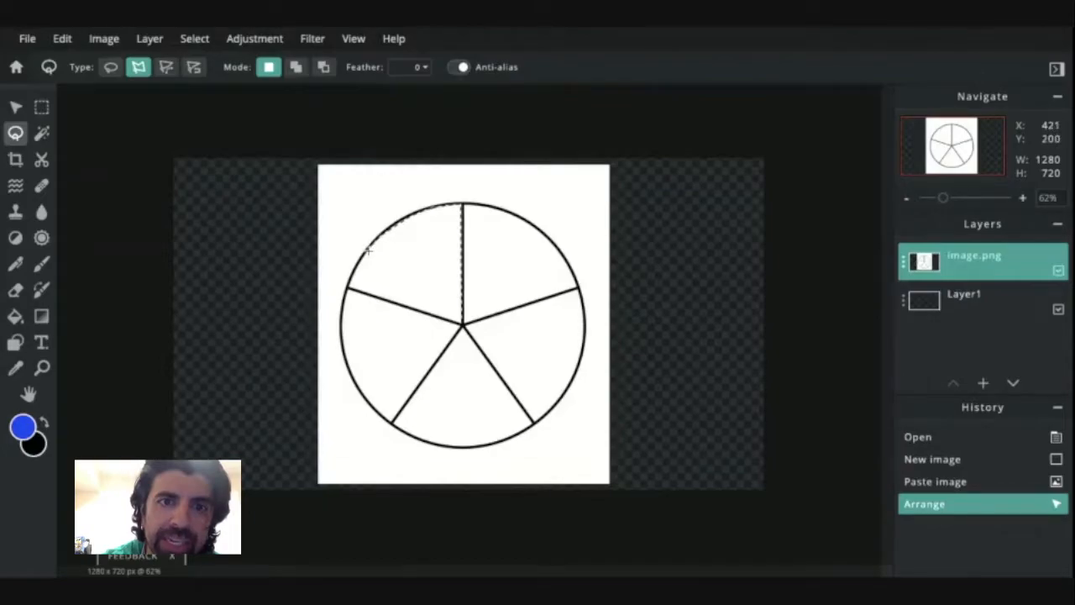
left_click(368, 249)
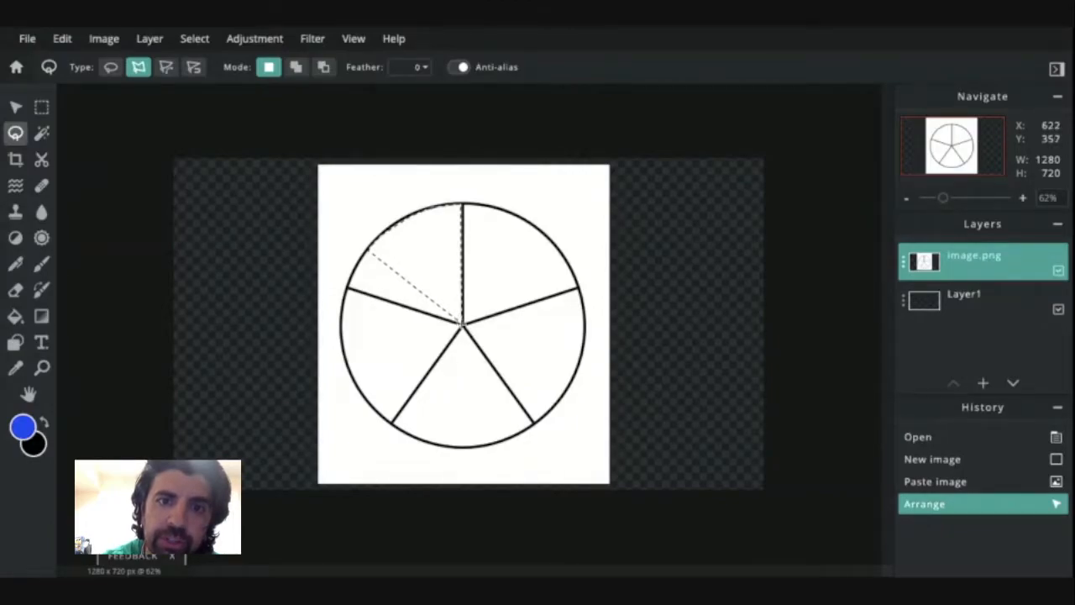
left_click(461, 322)
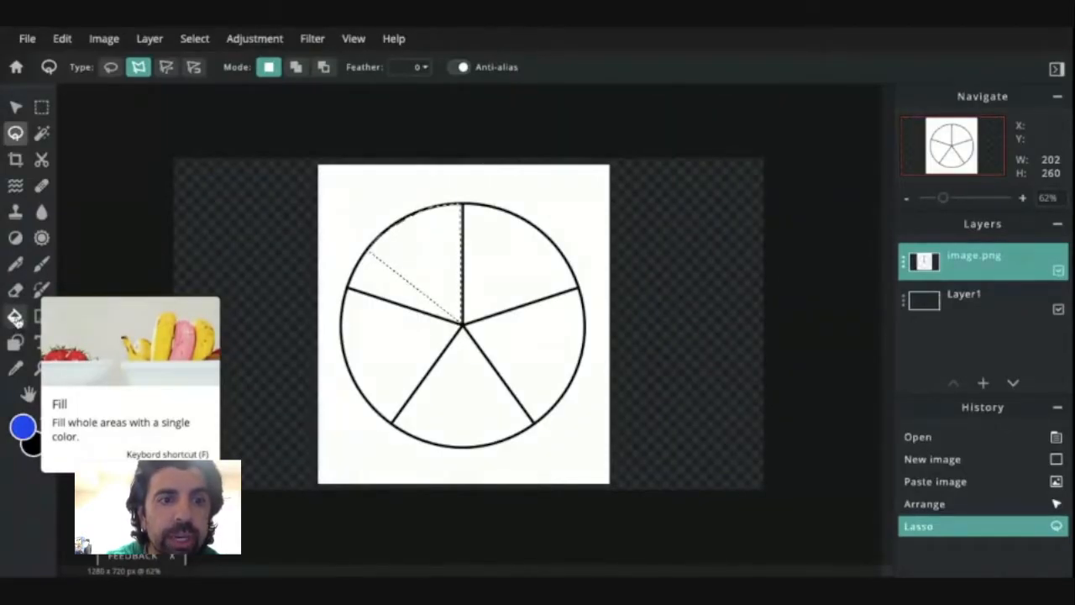
Step: Fill the selected part of the upper-left wedge with blue, #0E43F3
left_click(15, 317)
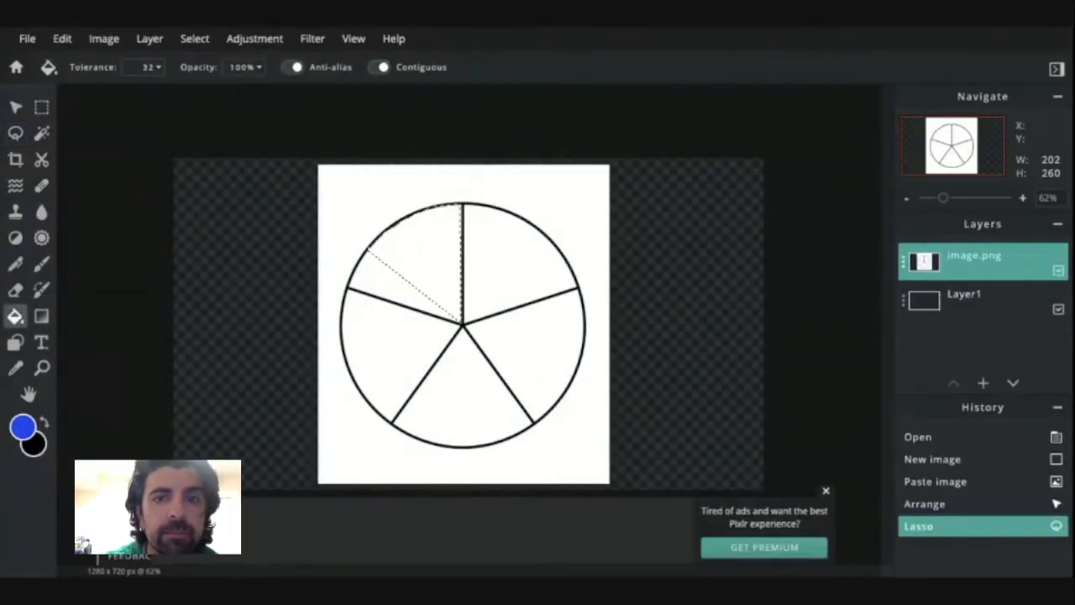
left_click(23, 430)
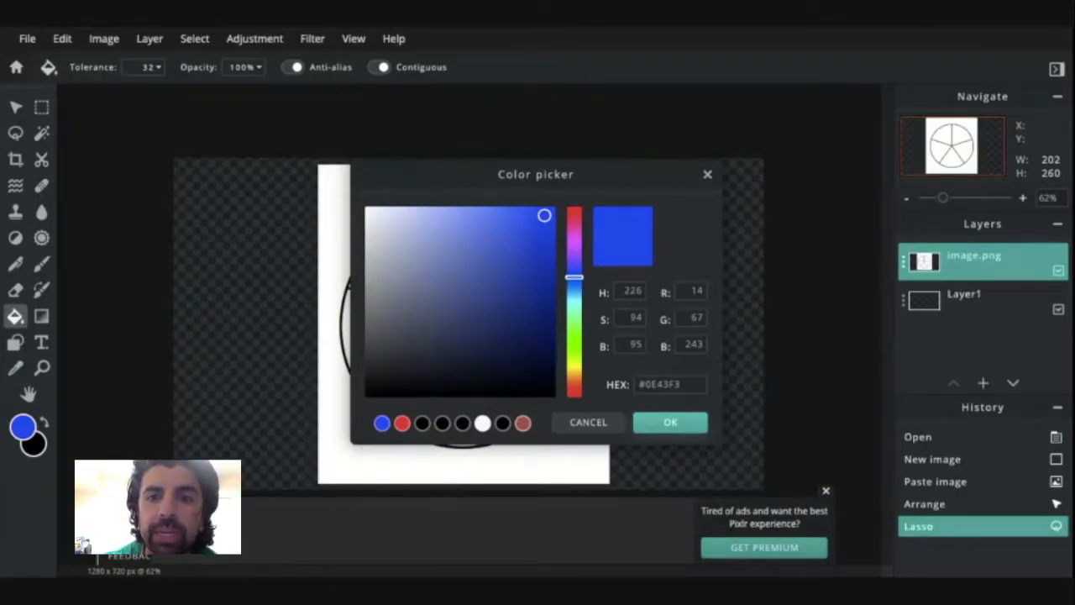
left_click(670, 421)
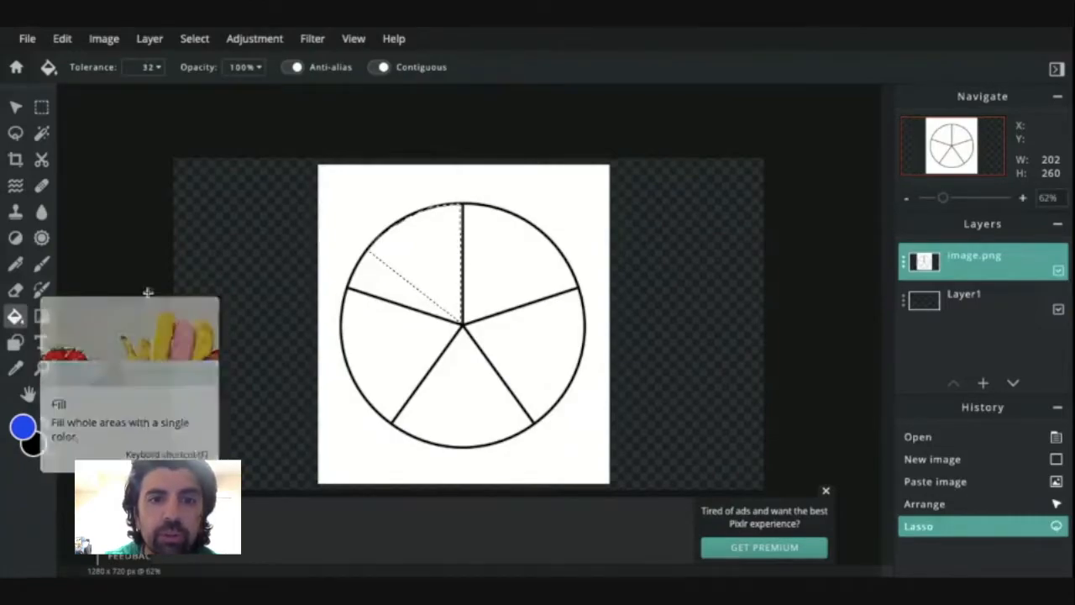
left_click(425, 244)
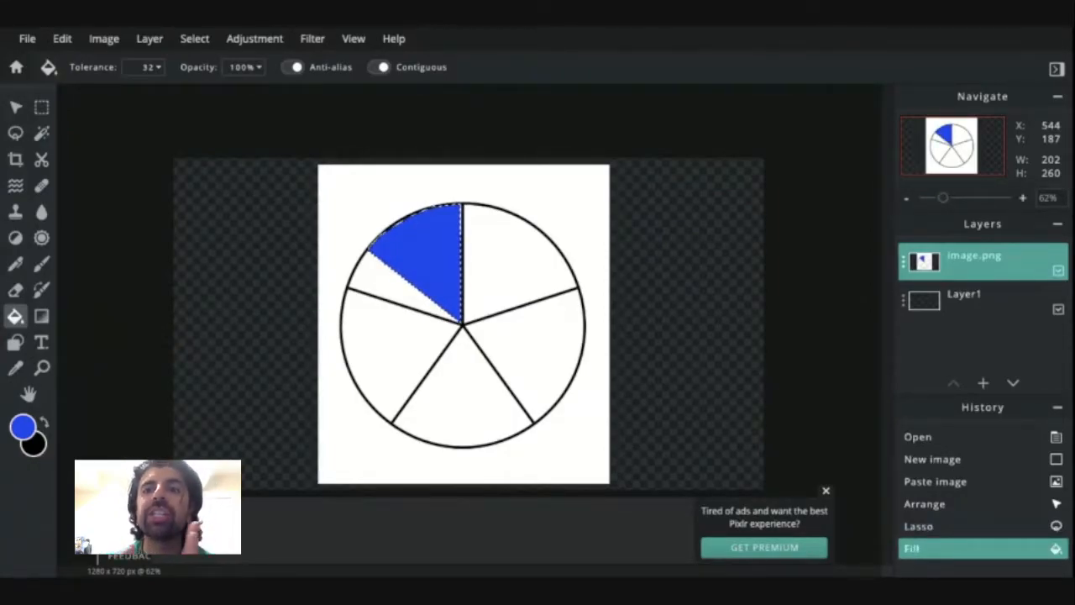
Step: Add a new text layer reading "Physical"
left_click(44, 341)
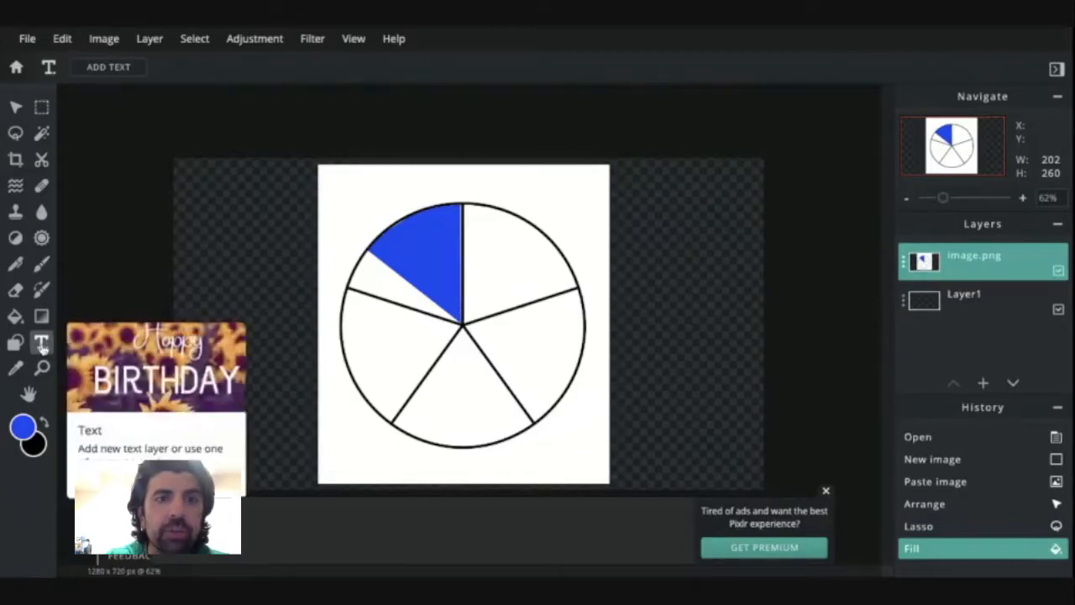
left_click(400, 257)
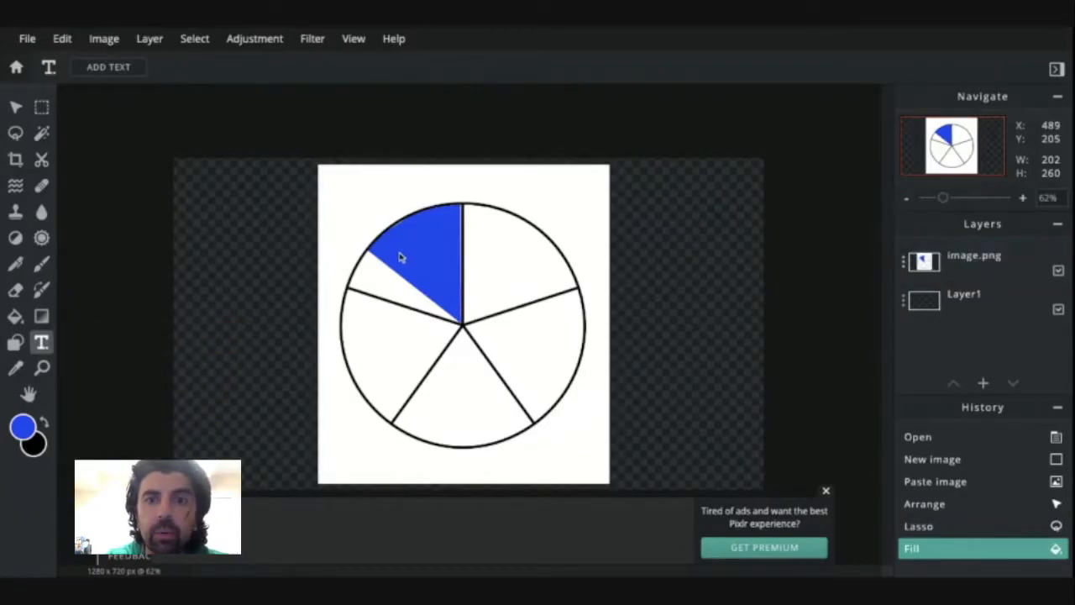
left_click(400, 257)
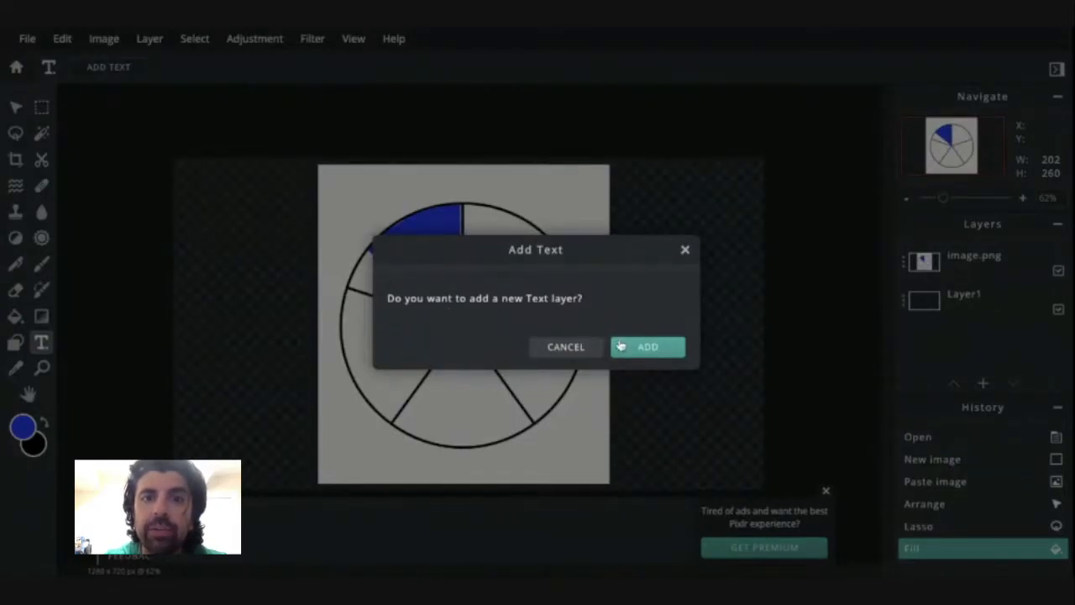
left_click(642, 351)
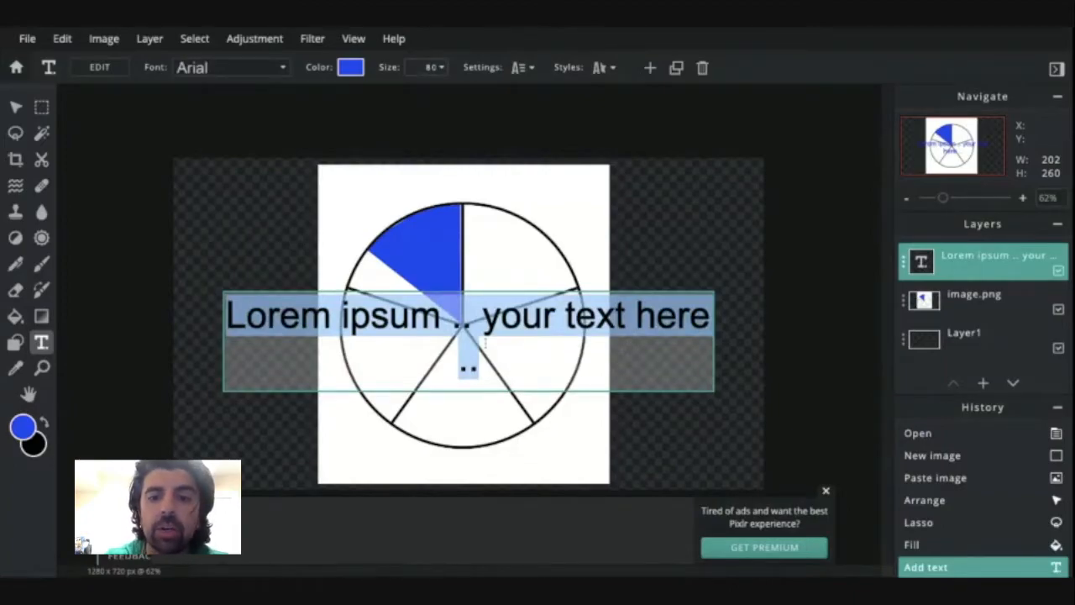
type("Physical")
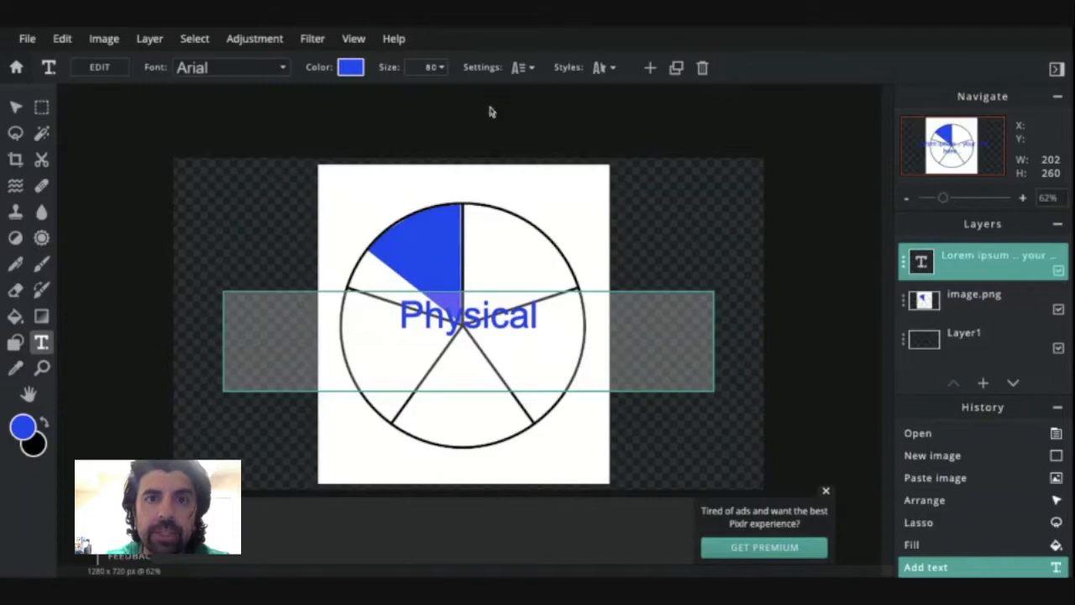
Step: Set the "Physical" text size to 30 and move the label just above the blue wedge, outside the circle
left_click(442, 70)
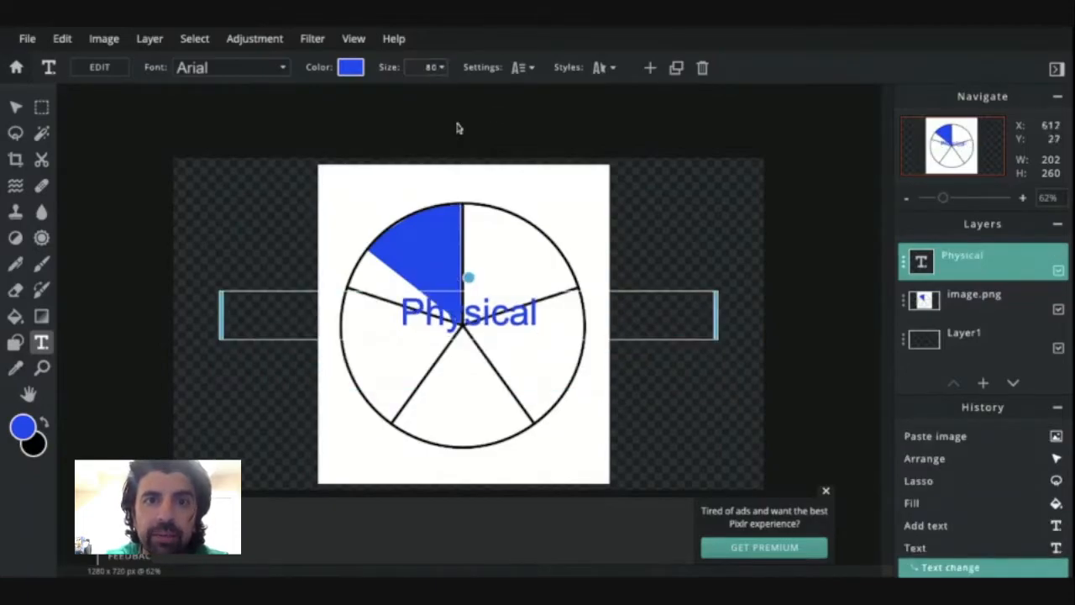
left_click(441, 73)
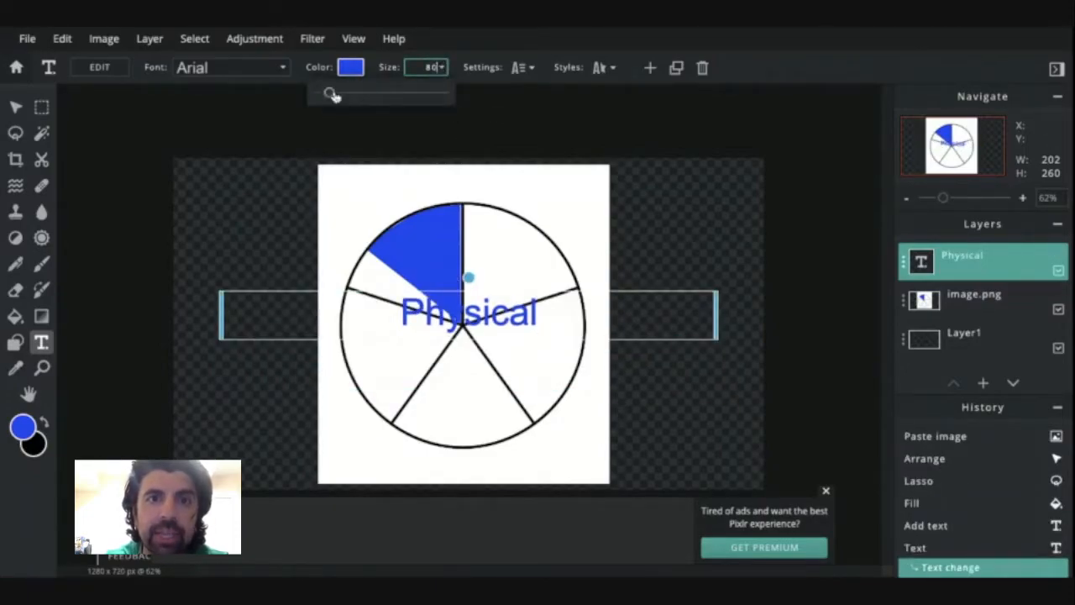
key("BackSpace")
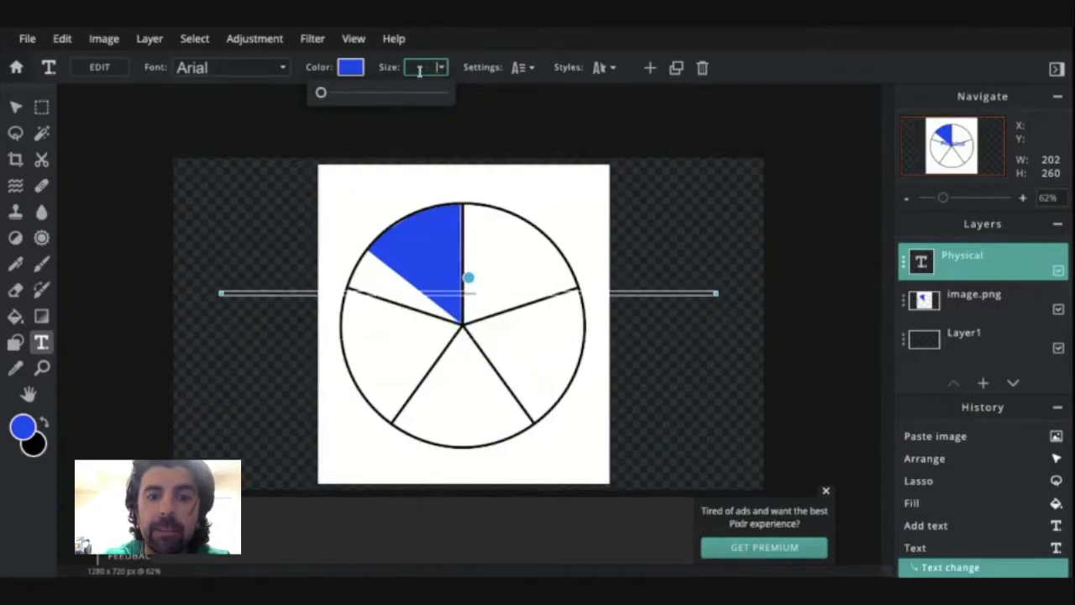
type("30")
key("Return")
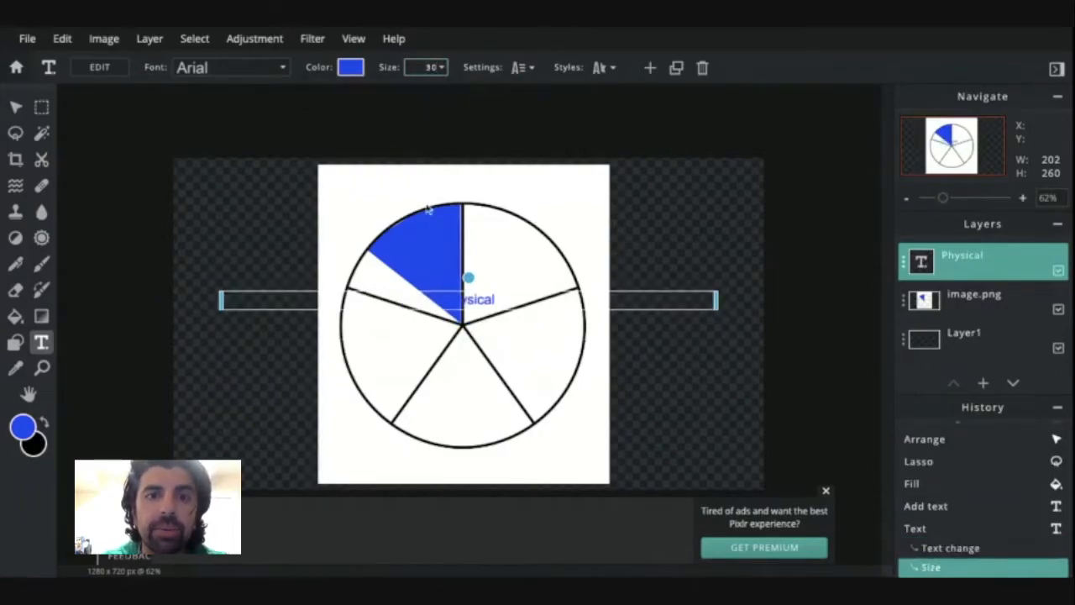
mouse_move(468, 302)
left_mouse_down()
mouse_move(452, 253)
mouse_move(398, 181)
mouse_move(383, 201)
left_mouse_up()
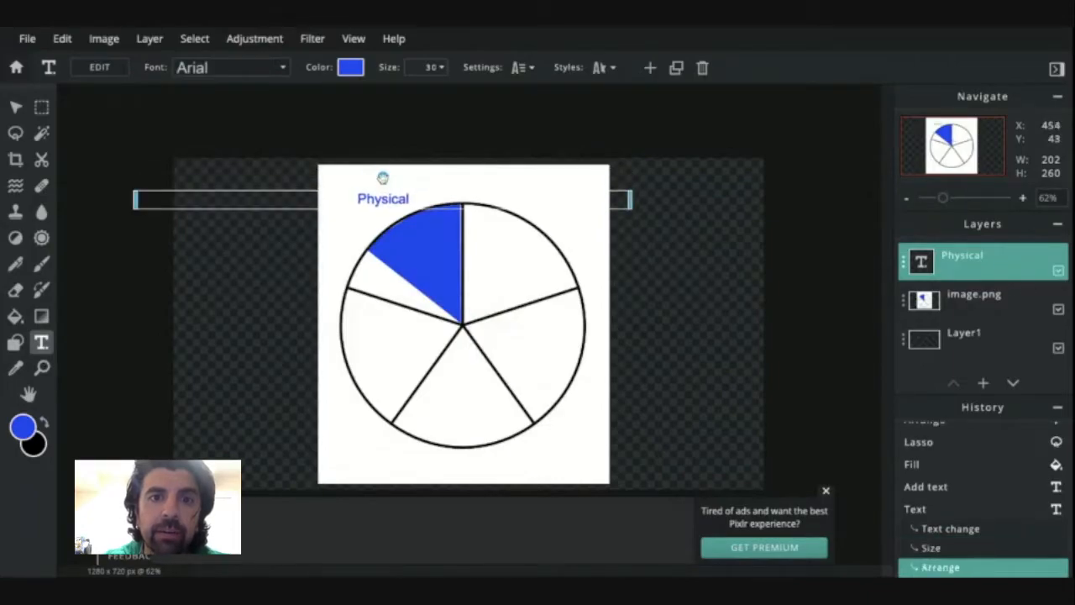
left_click(319, 268)
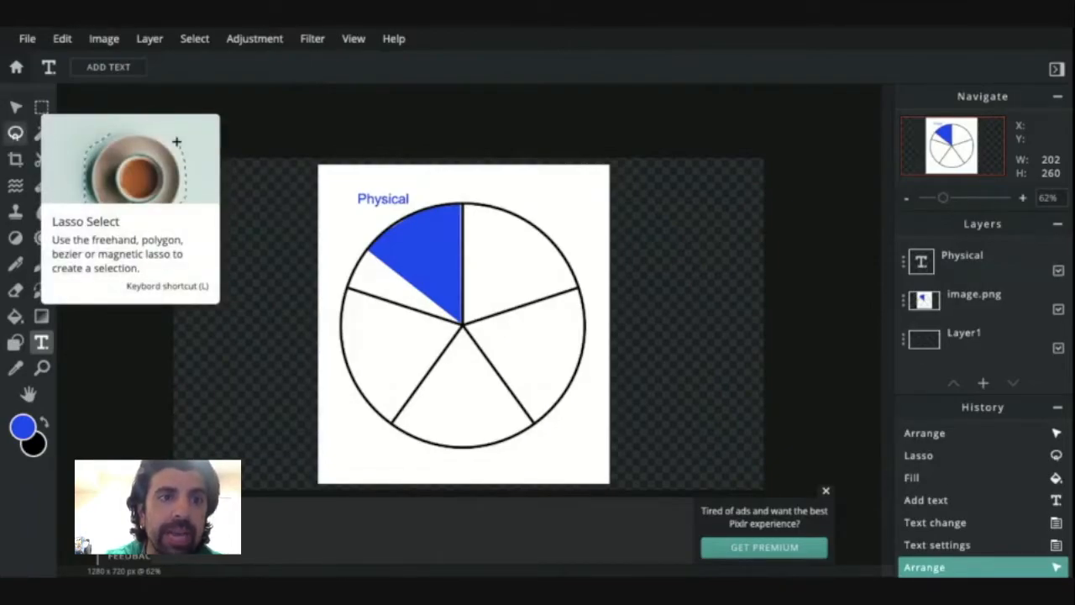
Step: Select a narrow slice of the upper-right fifth with a polygon lasso, about 114 × 254 px, running from the centre along the vertical line
left_click(15, 133)
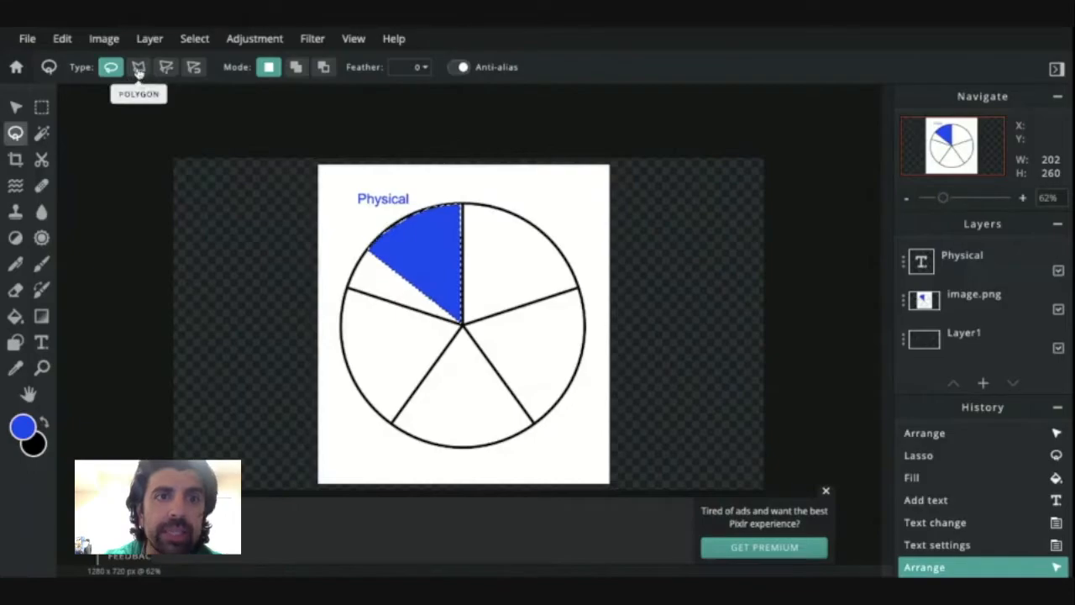
left_click(139, 69)
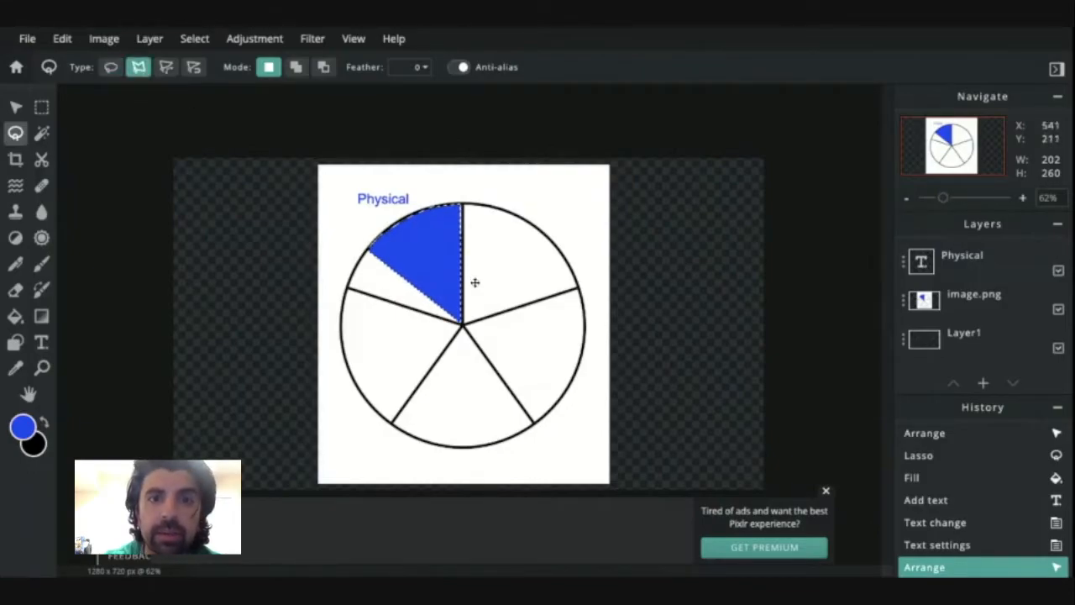
left_click(465, 322)
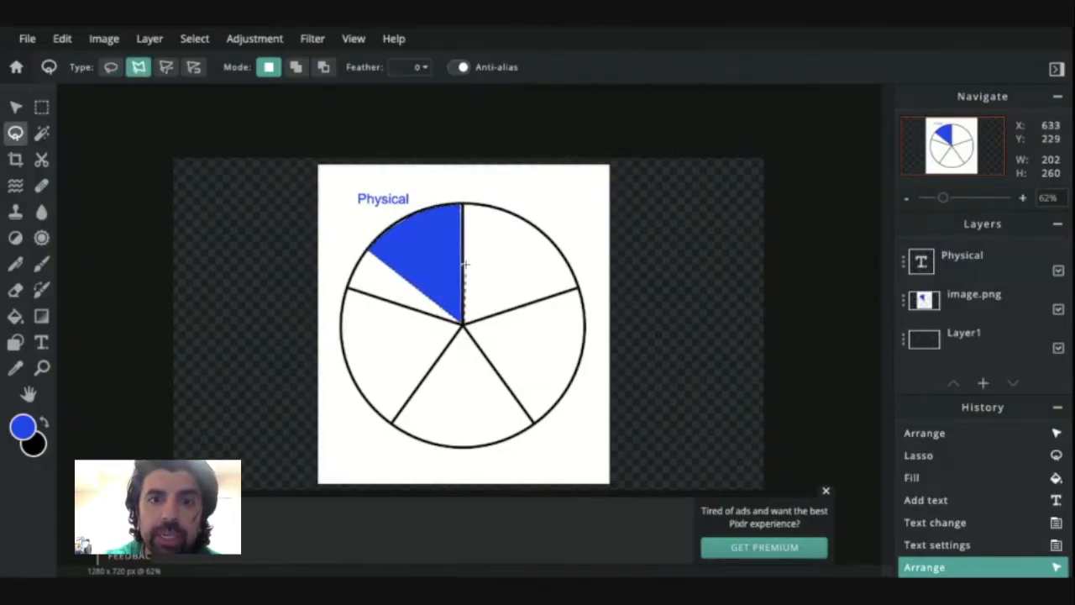
left_click(464, 206)
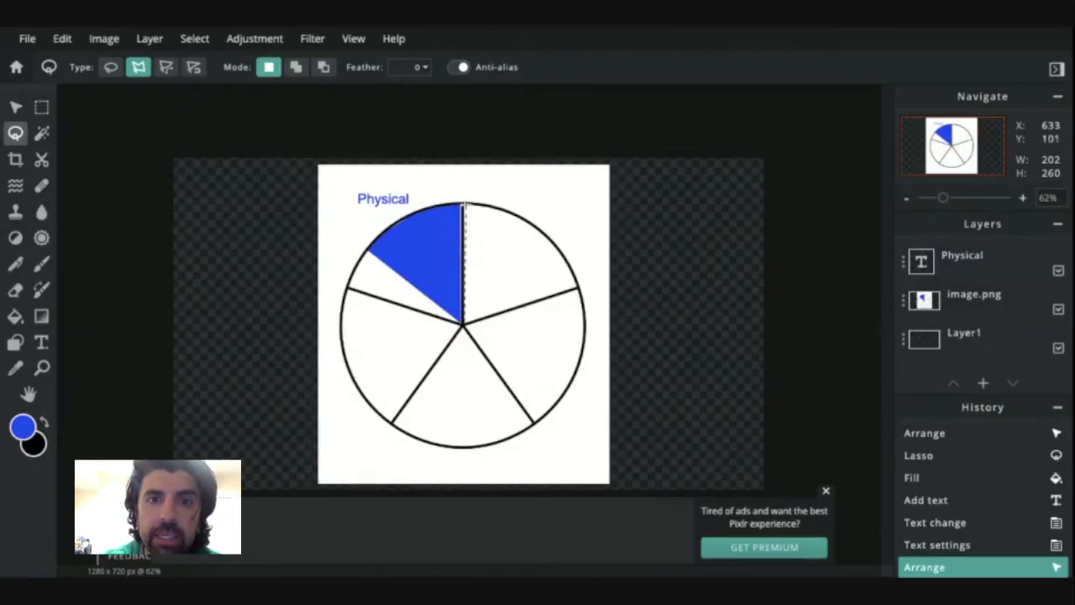
left_click(514, 220)
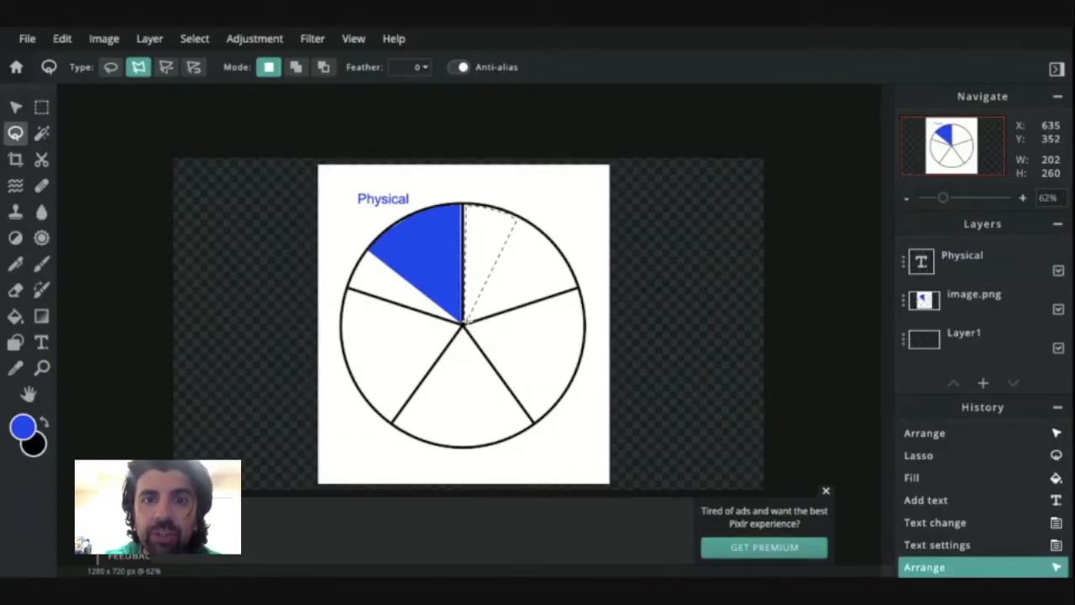
left_click(467, 320)
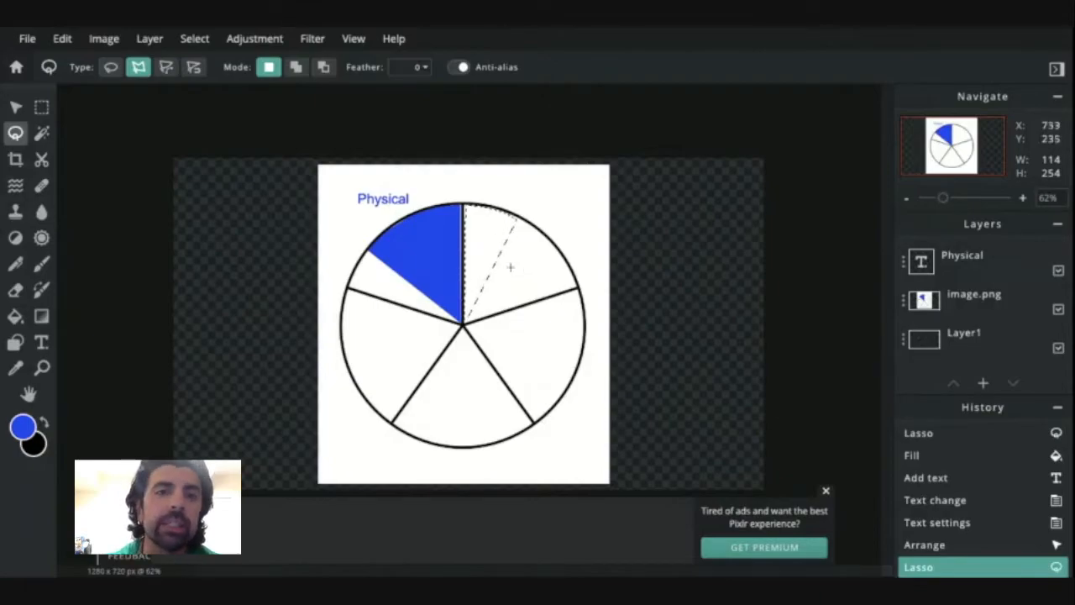
Step: Fill the selected slice on the image.png layer with bright purple, RGB 214, 14, 243
left_click(22, 427)
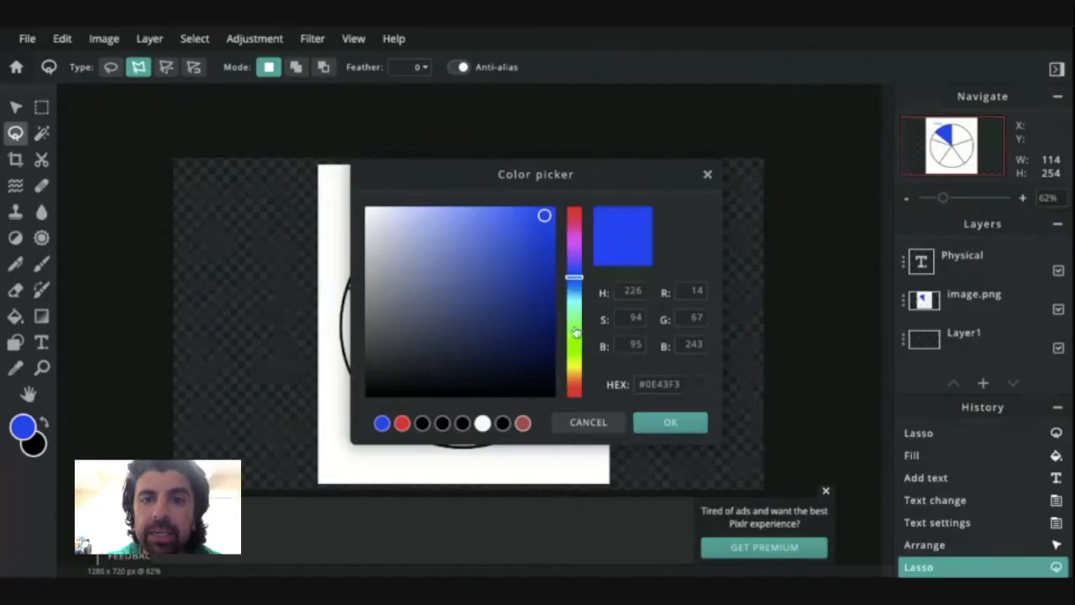
left_click(575, 242)
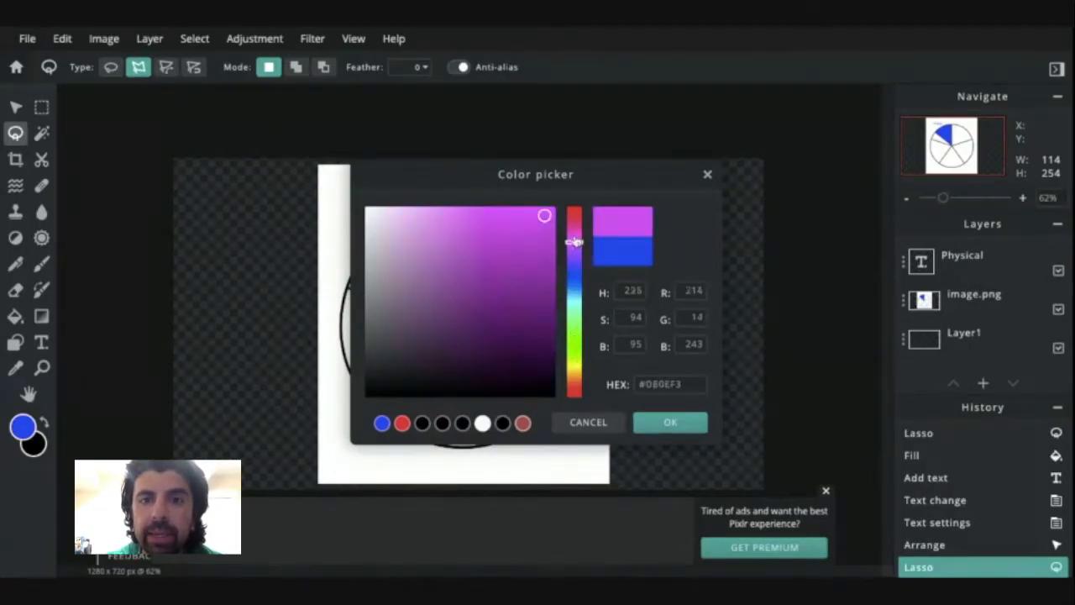
left_click(668, 425)
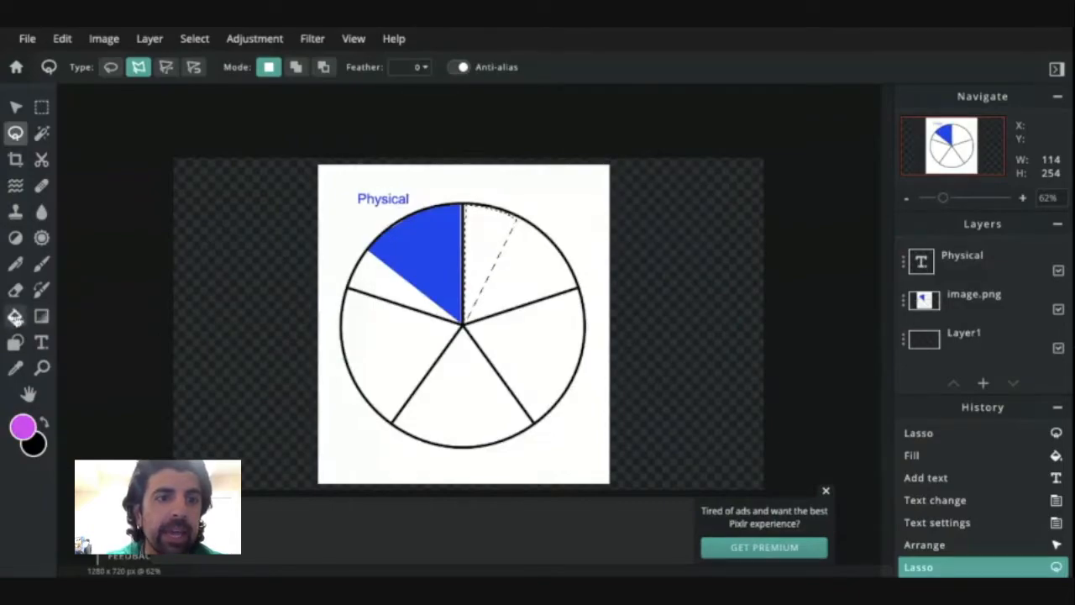
left_click(15, 318)
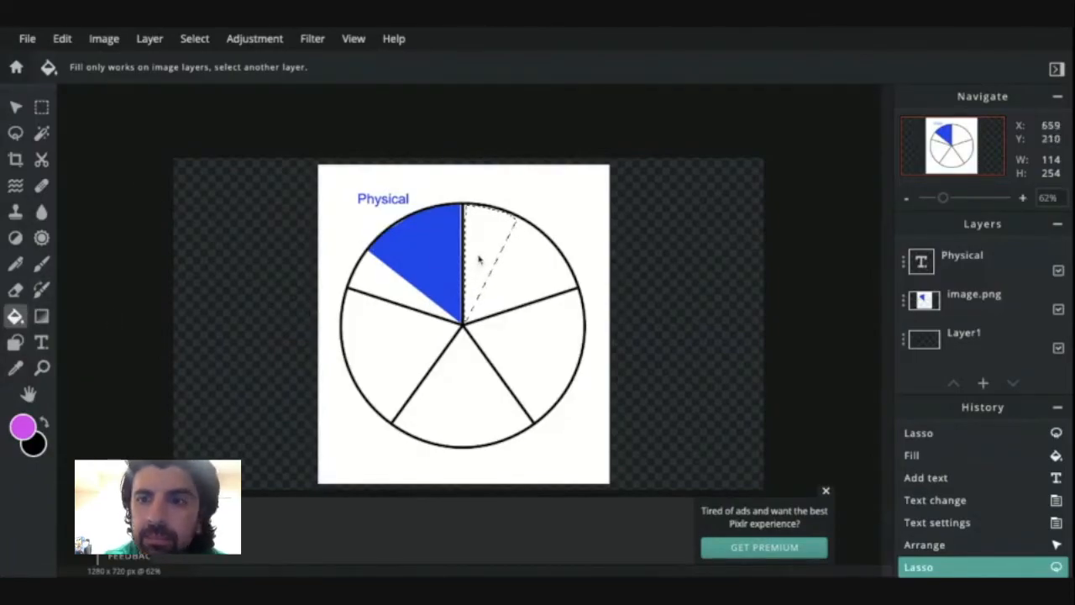
left_click(993, 304)
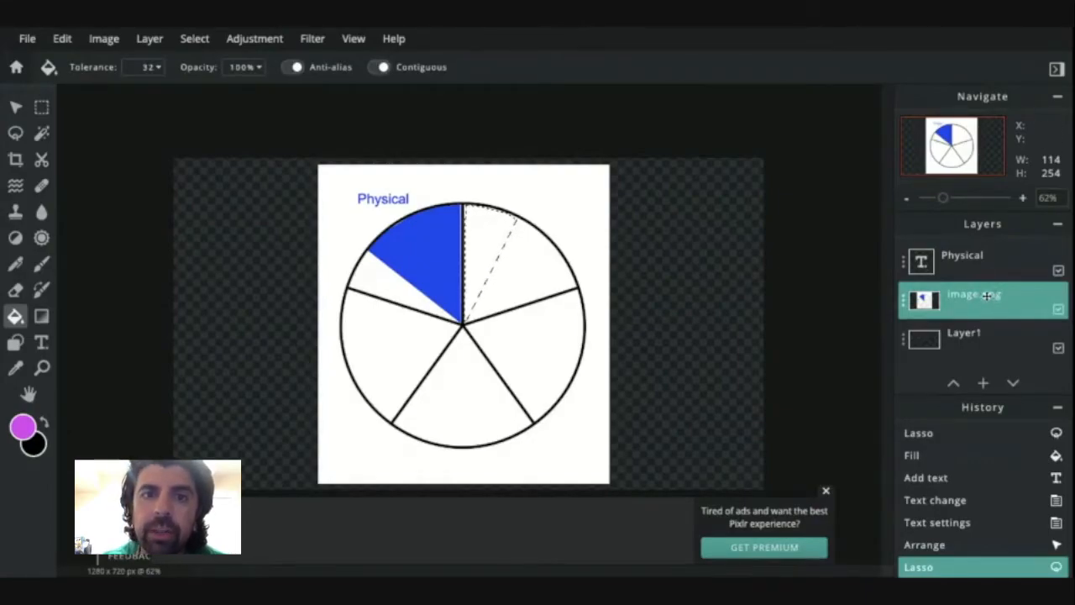
left_click(478, 236)
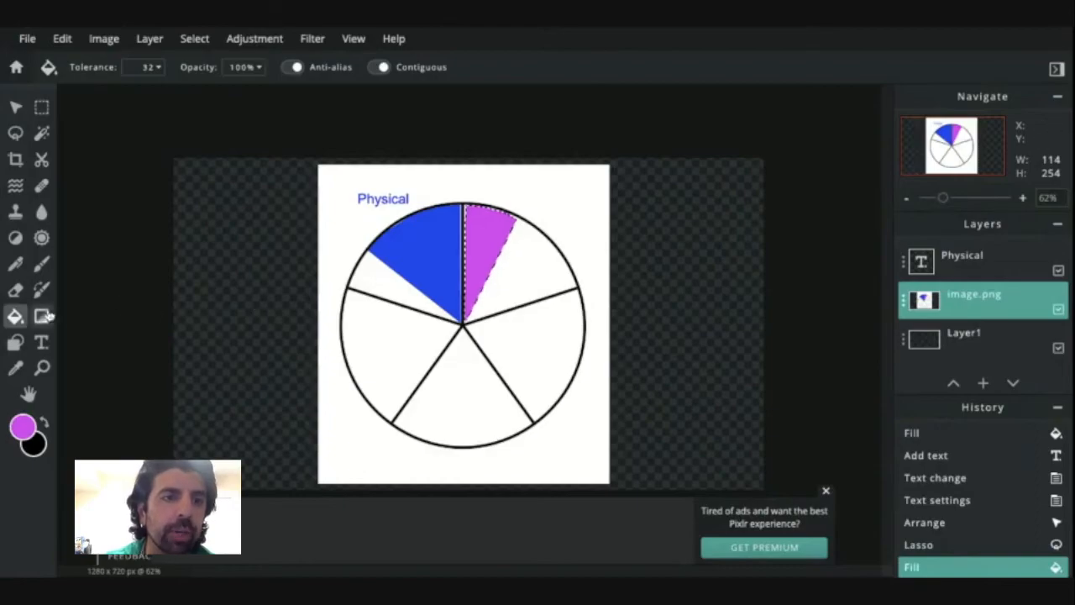
Step: Add a new text layer reading "Social" and move the label just above the purple slice, outside the circle
left_click(42, 342)
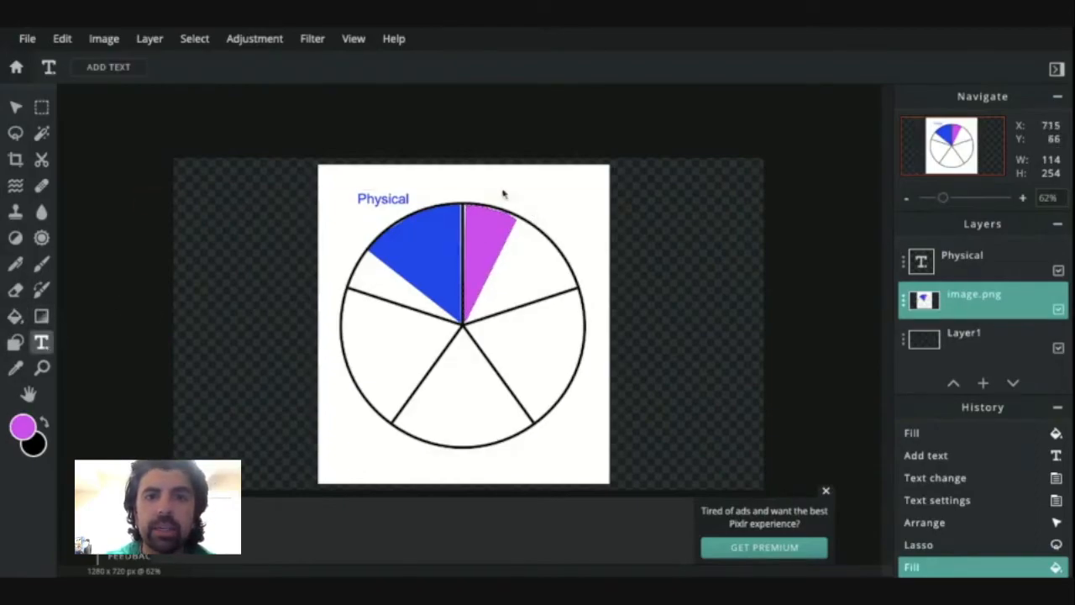
left_click(552, 193)
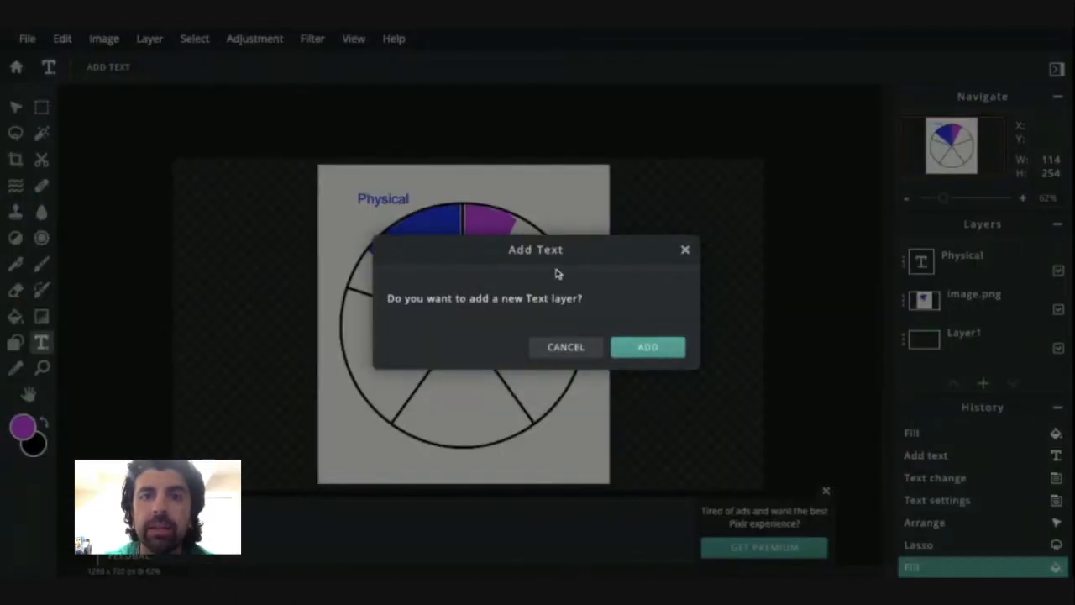
left_click(647, 346)
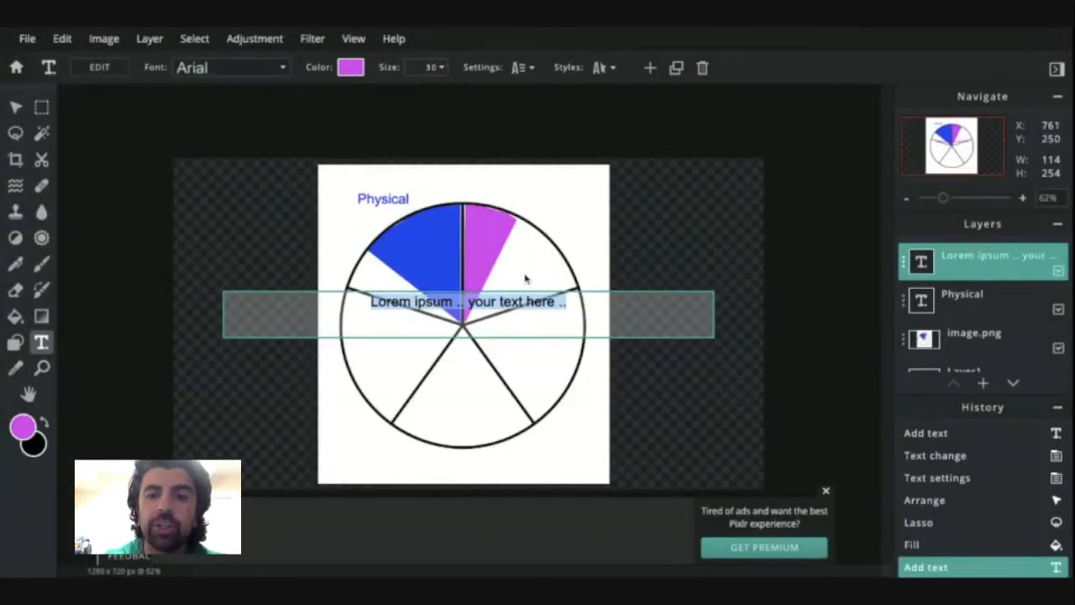
type("Social")
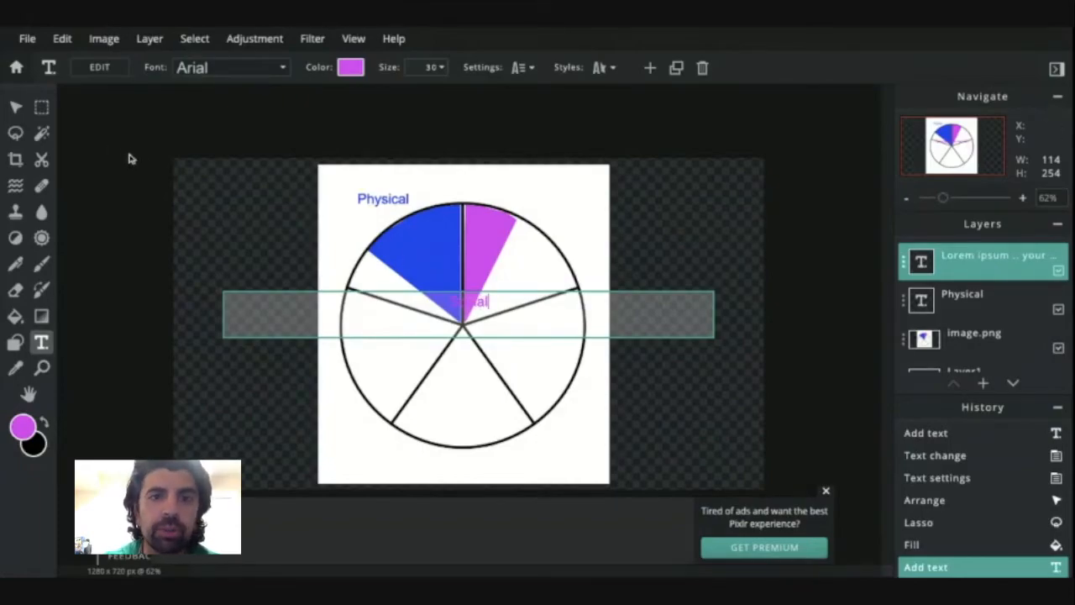
left_click(703, 274)
left_click_drag(460, 313, 510, 207)
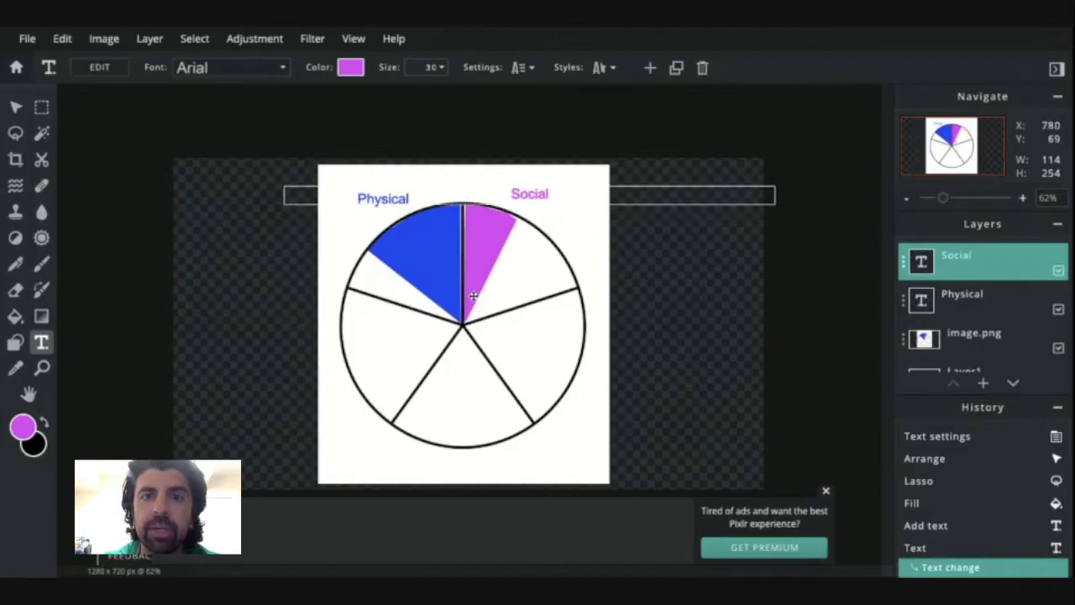
left_click(652, 252)
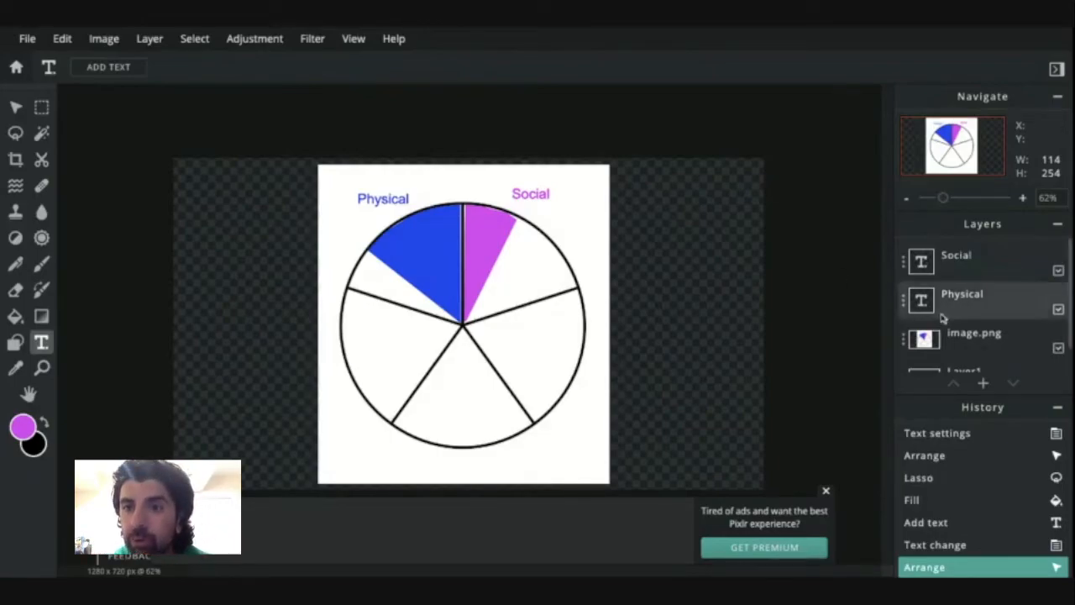
Step: Make the image.png layer active again
scroll(986, 353, "down", 1)
scroll(988, 355, "up", 1)
scroll(986, 353, "down", 1)
scroll(986, 353, "up", 1)
left_click(980, 341)
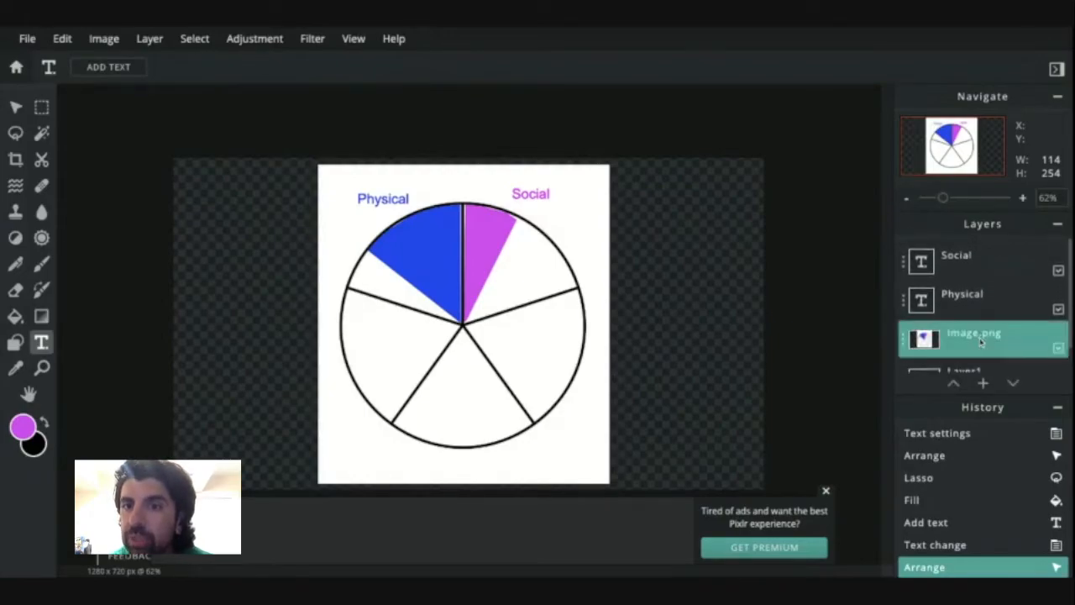